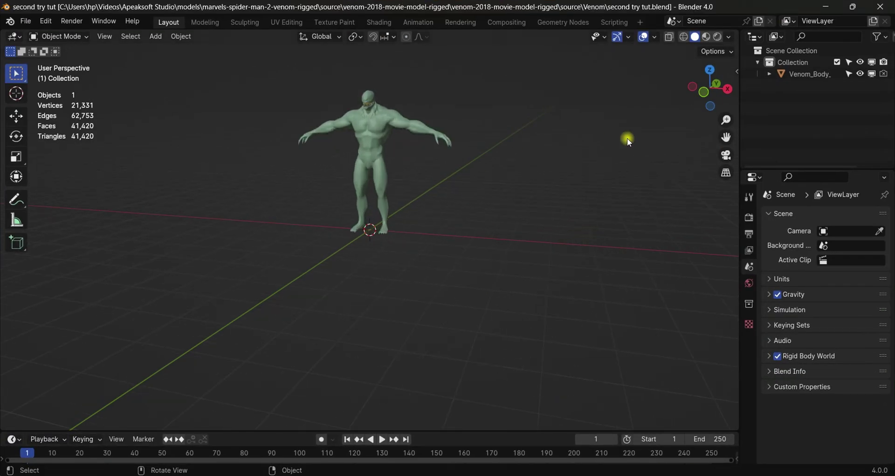
Display the Venom model in Material Preview shading and face its front.
left_click_drag(721, 140, 547, 192)
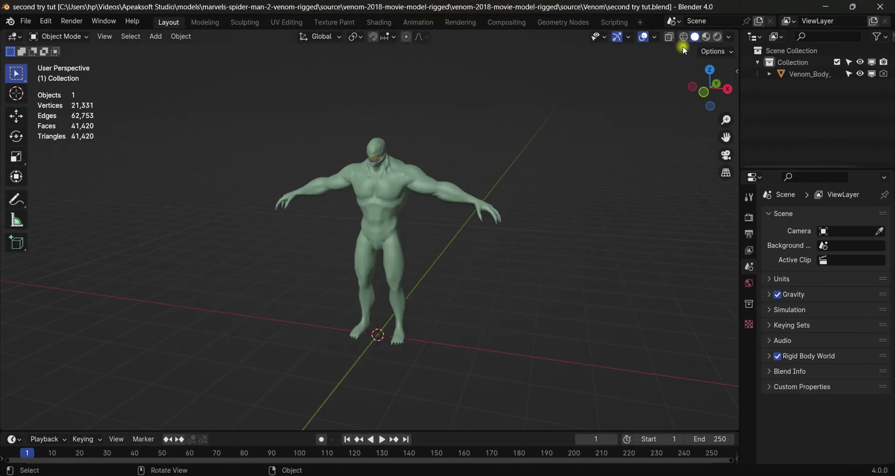
left_click(712, 40)
mouse_move(710, 89)
left_mouse_down()
mouse_move(676, 91)
mouse_move(700, 81)
left_mouse_up()
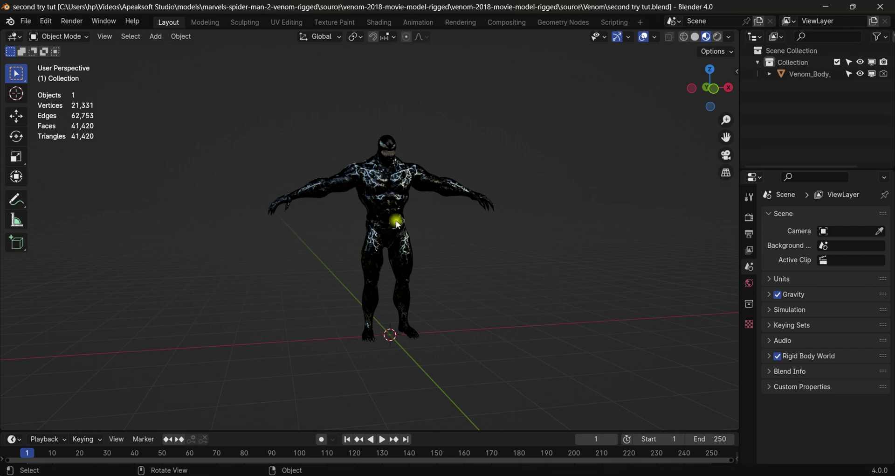
left_click_drag(682, 85, 674, 91)
Export the Venom body to the D: drive as second try tut.fbx and save the Blender file.
left_click(417, 170)
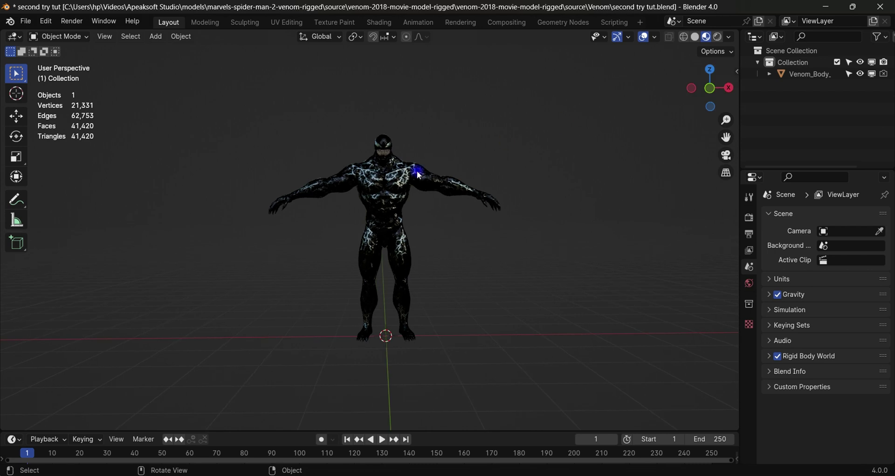
left_click(26, 21)
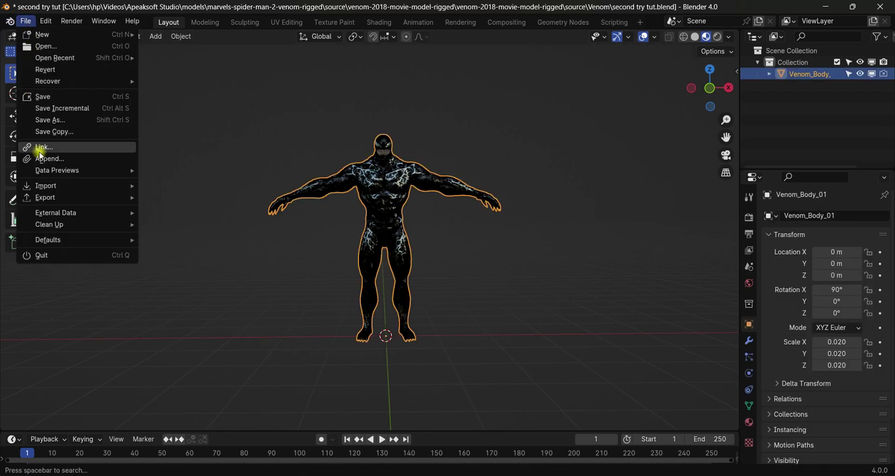
mouse_move(65, 204)
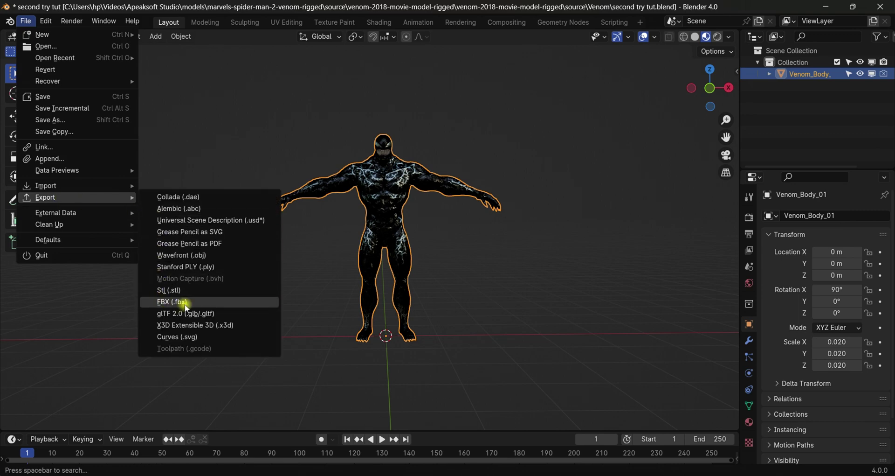
left_click(172, 303)
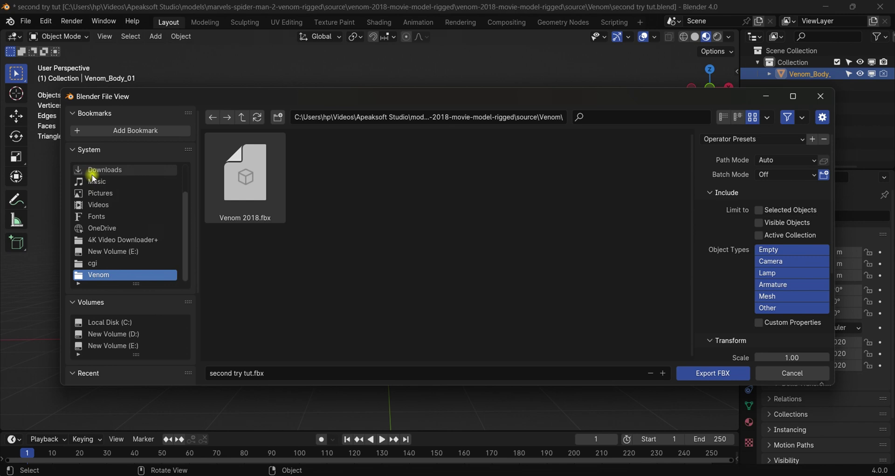
left_click(109, 334)
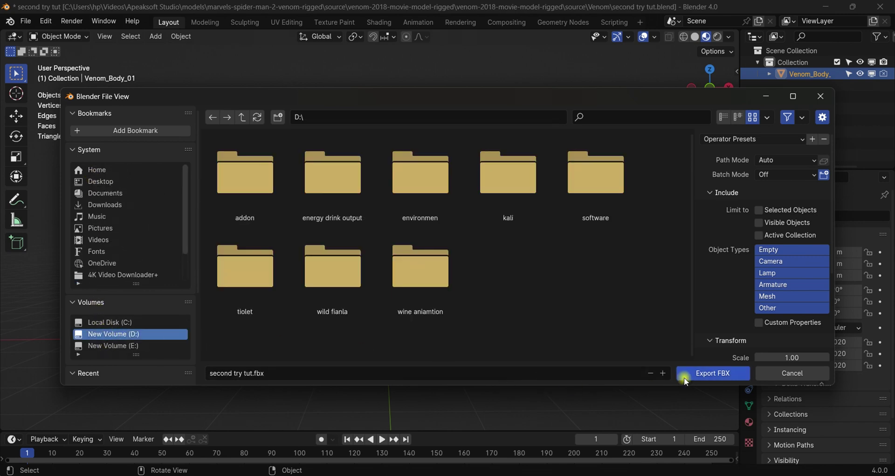
left_click(702, 373)
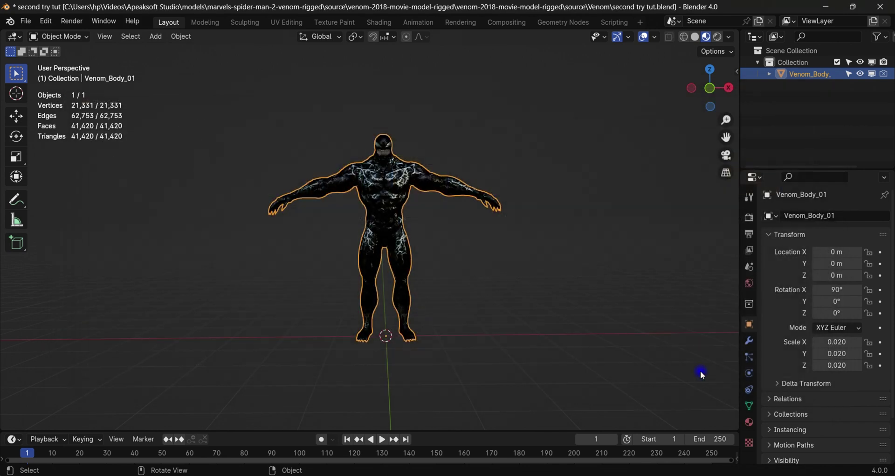
left_click(23, 20)
left_click(37, 94)
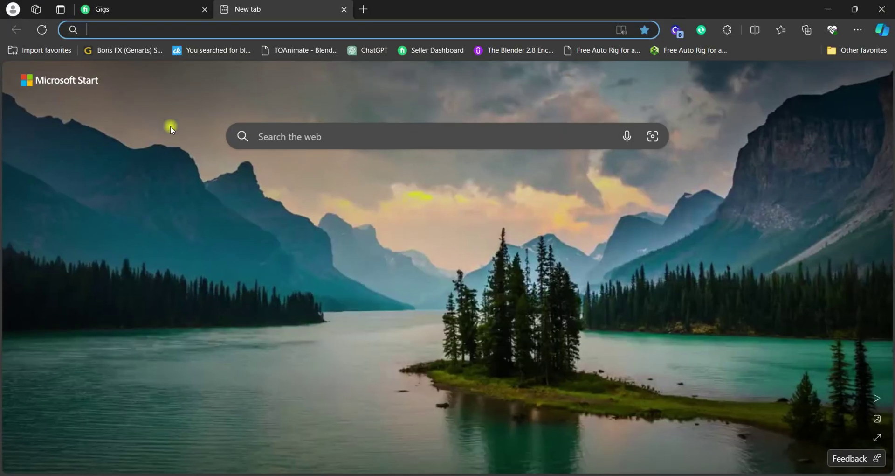
Switch to the web browser, search for mixamo and open the Mixamo website.
type("mixamo")
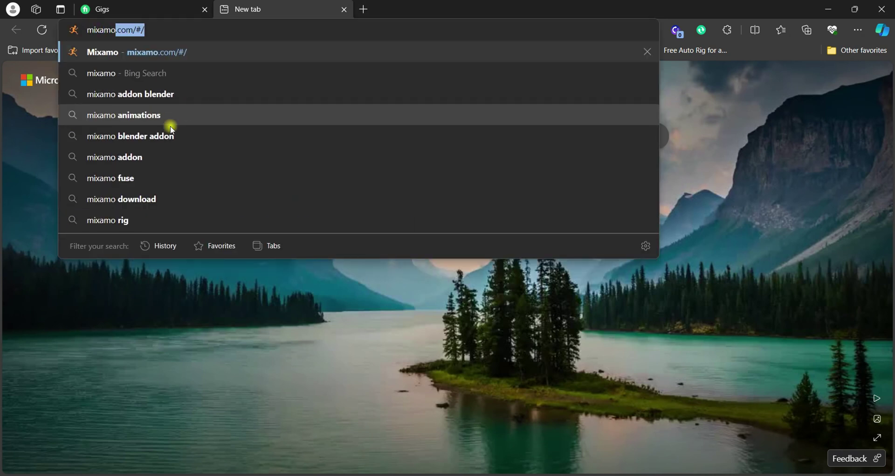
key("Delete")
key("Return")
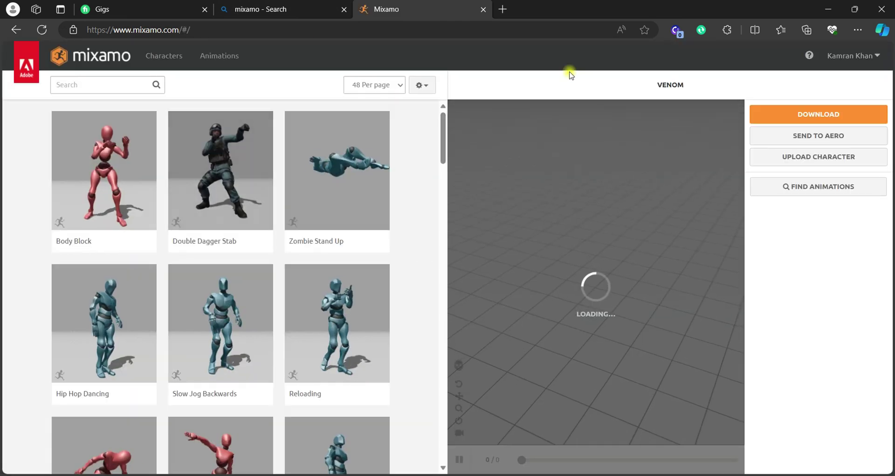
left_click(844, 55)
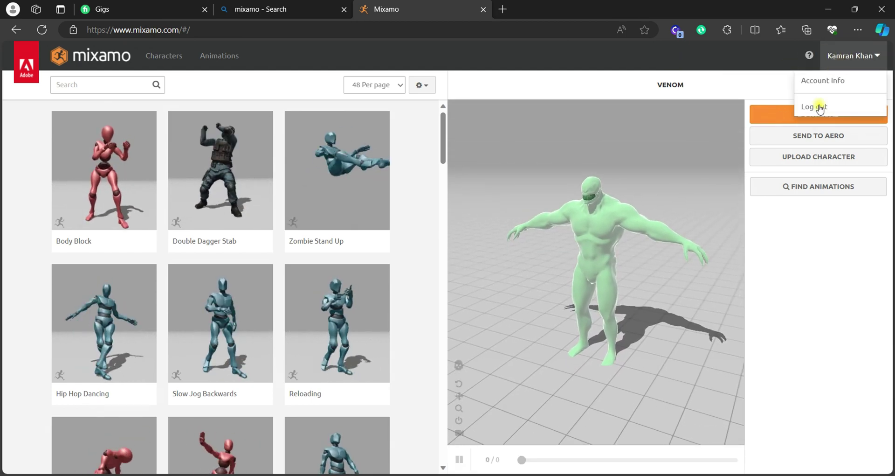
left_click(380, 54)
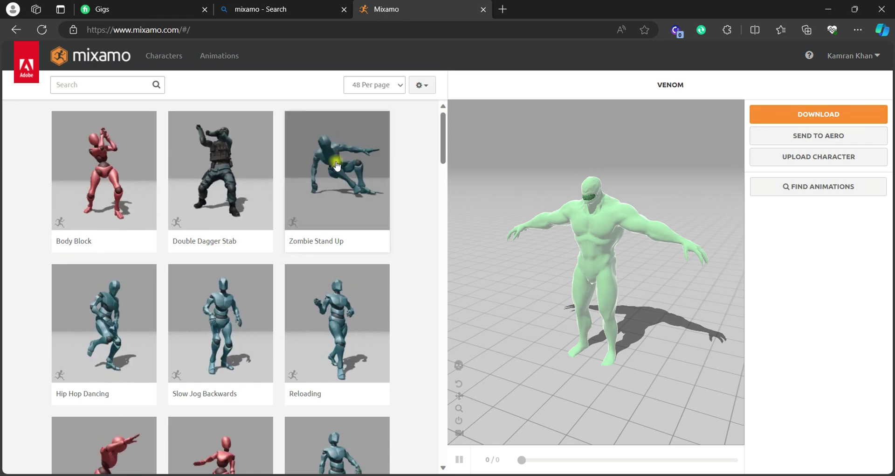
Upload second try tut.fbx from the D: drive as a new Mixamo character.
left_click(796, 155)
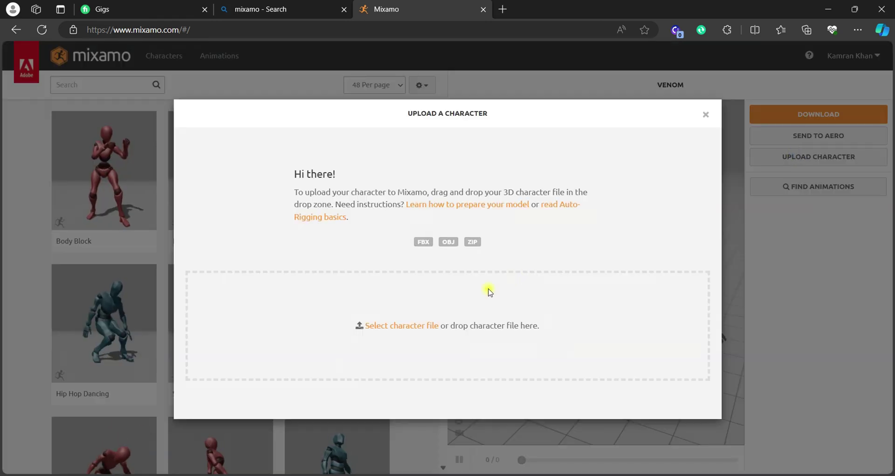
left_click(405, 325)
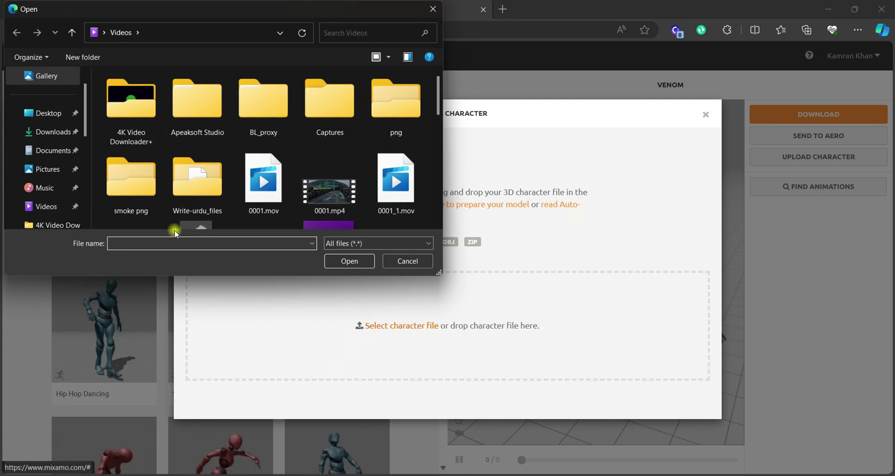
scroll(78, 151, "down", 5)
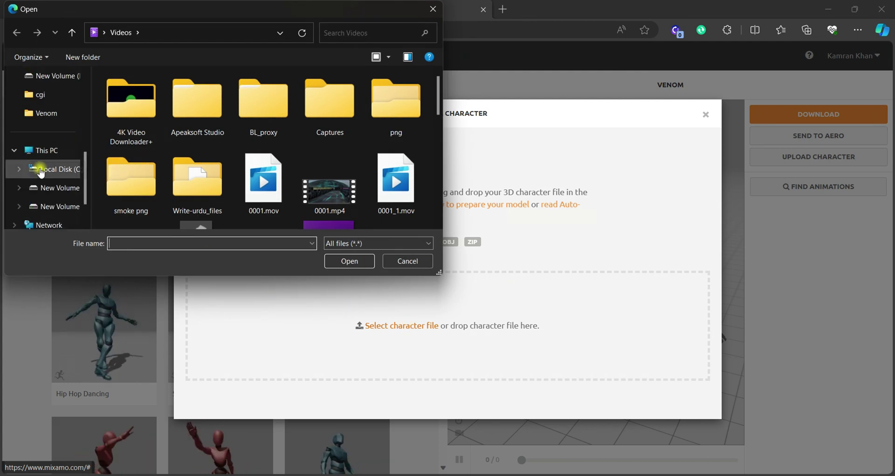
left_click(53, 187)
scroll(207, 152, "down", 3)
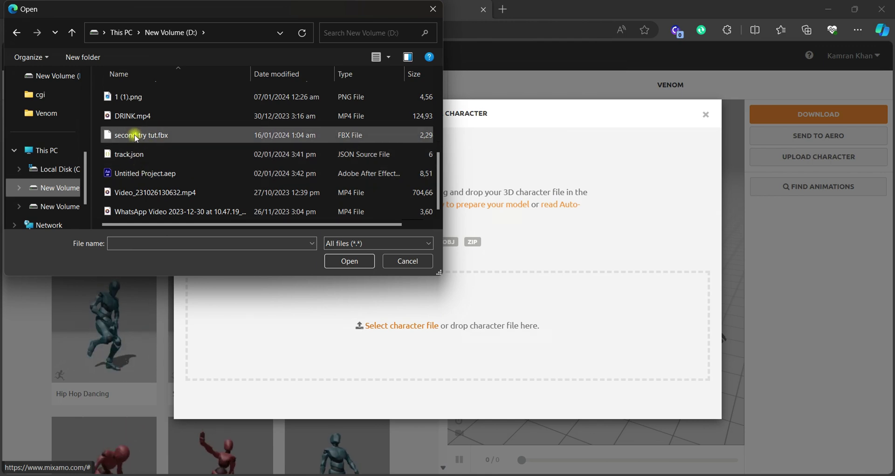
scroll(140, 135, "up", 1)
left_click(161, 187)
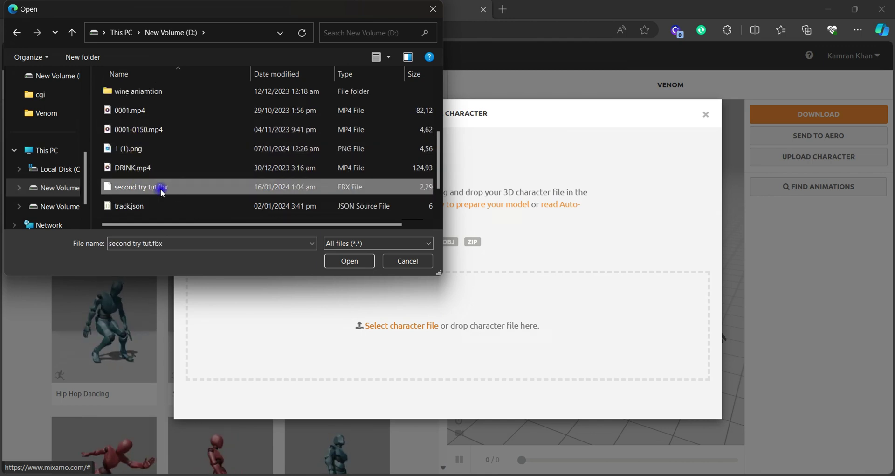
left_click(348, 261)
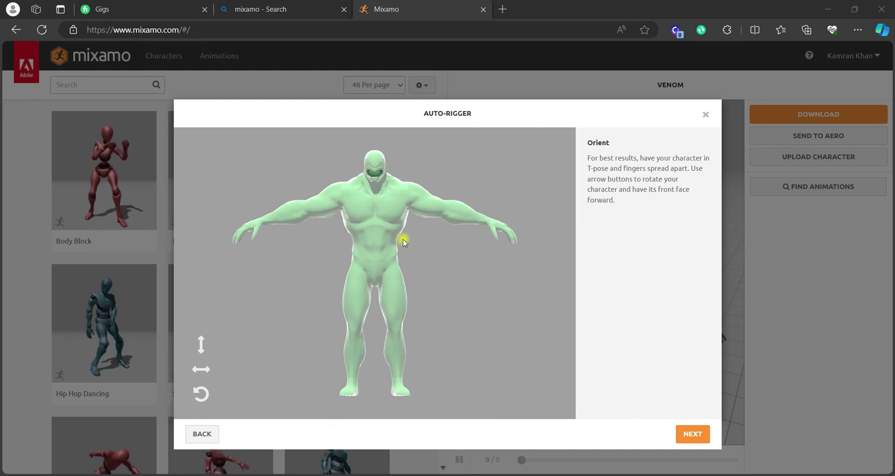
Accept the character's orientation and place the auto-rigger markers on its chin, wrists and elbows.
left_click(690, 435)
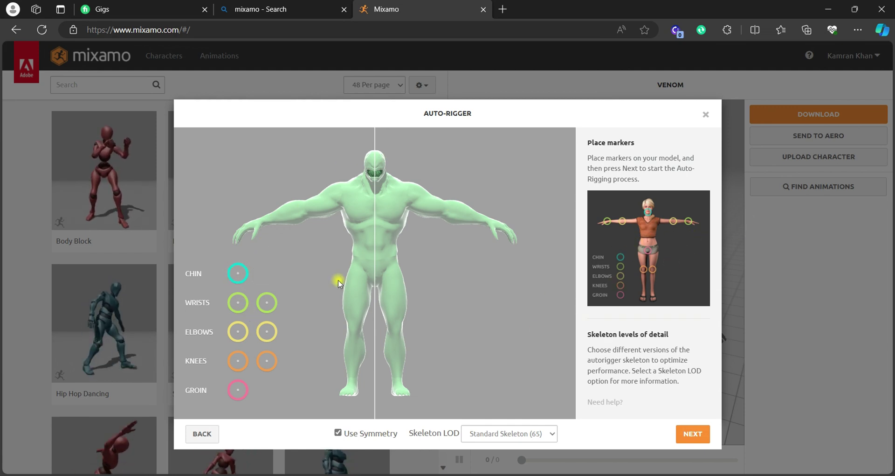
mouse_move(237, 274)
left_mouse_down()
mouse_move(373, 193)
mouse_move(373, 169)
mouse_move(375, 184)
left_mouse_up()
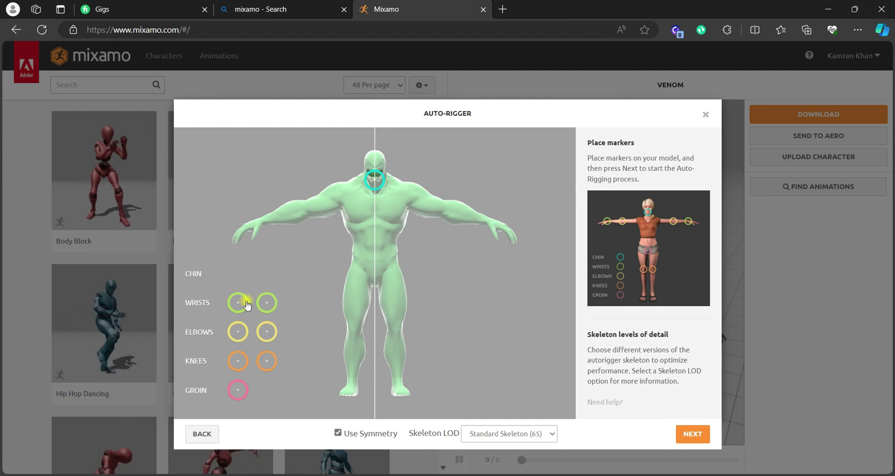
left_click_drag(237, 305, 262, 224)
left_click_drag(240, 334, 254, 300)
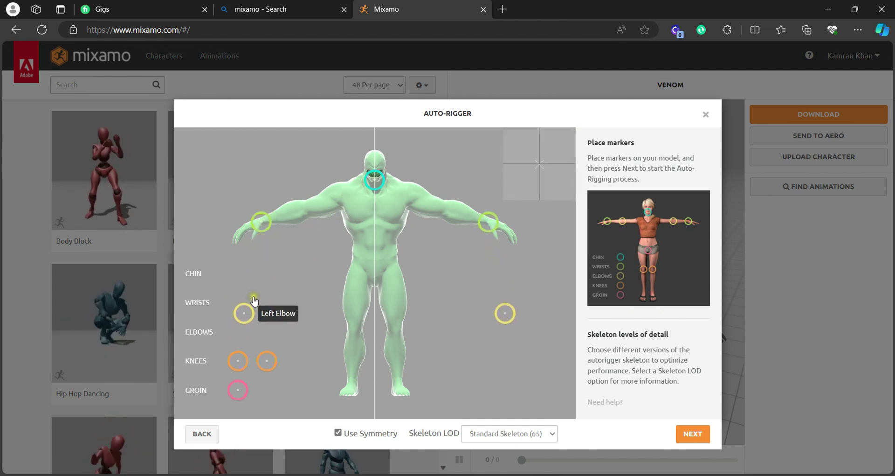
left_click_drag(286, 240, 311, 202)
Place the auto-rigger markers on the character's knees and groin.
left_click_drag(240, 361, 248, 351)
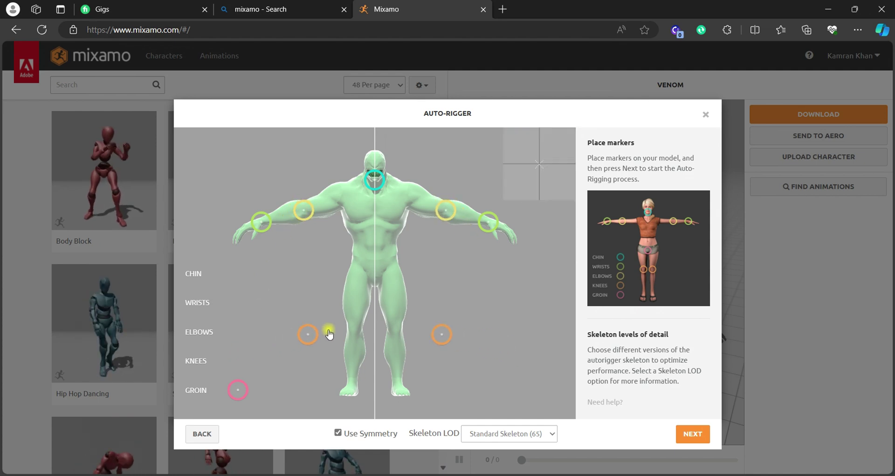
left_click_drag(329, 333, 355, 332)
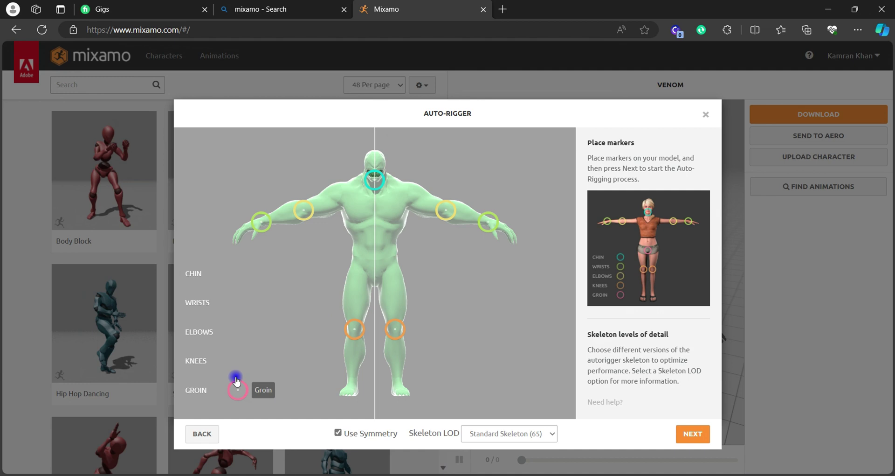
mouse_move(237, 382)
left_mouse_down()
mouse_move(326, 306)
mouse_move(376, 279)
left_mouse_up()
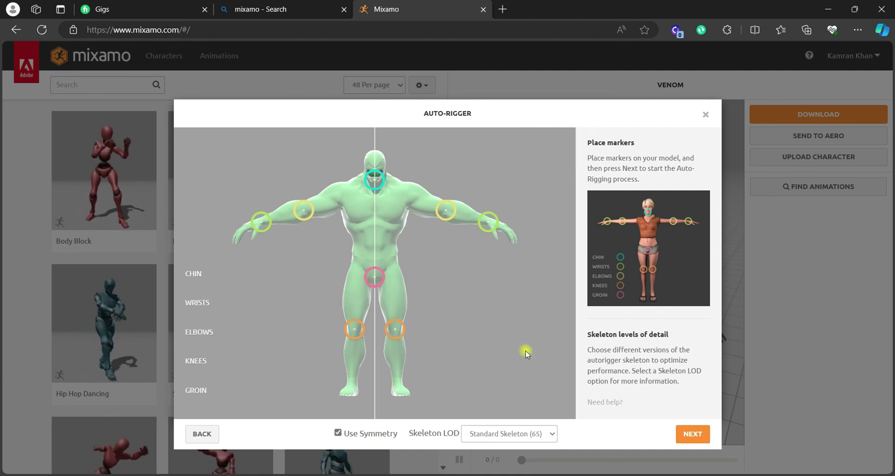
Run the auto-rigging, approve the rigged result and replace the previous character with the new one.
left_click(693, 434)
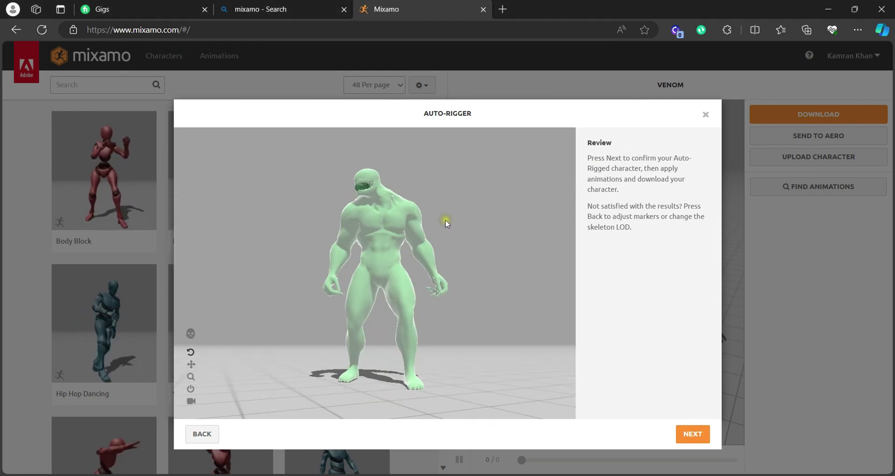
left_click(690, 433)
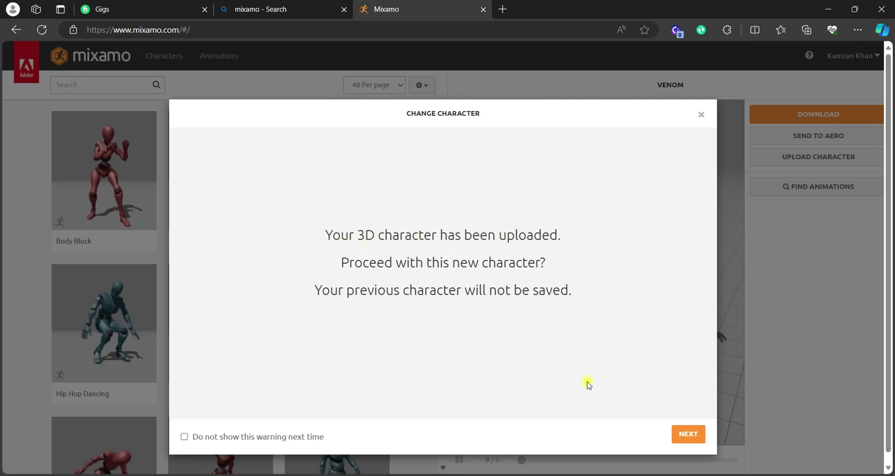
left_click(682, 433)
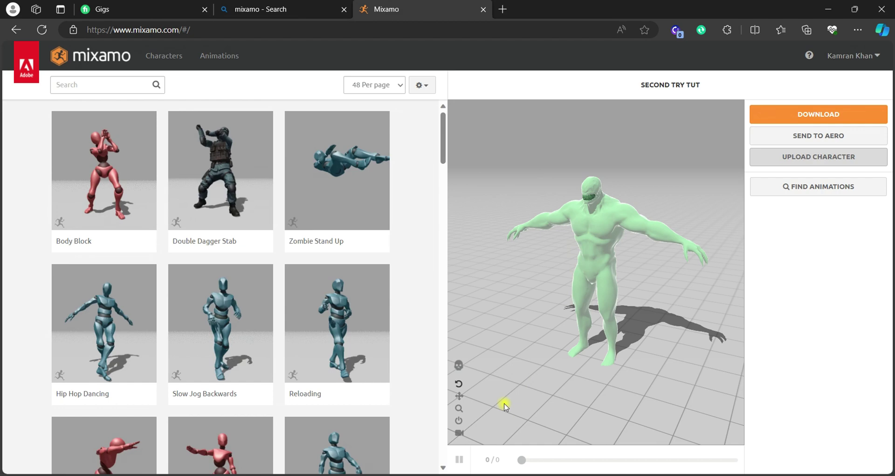
Look at the rigged character from the front and filter the animation library by the Superhero genre.
left_click_drag(617, 221, 653, 280)
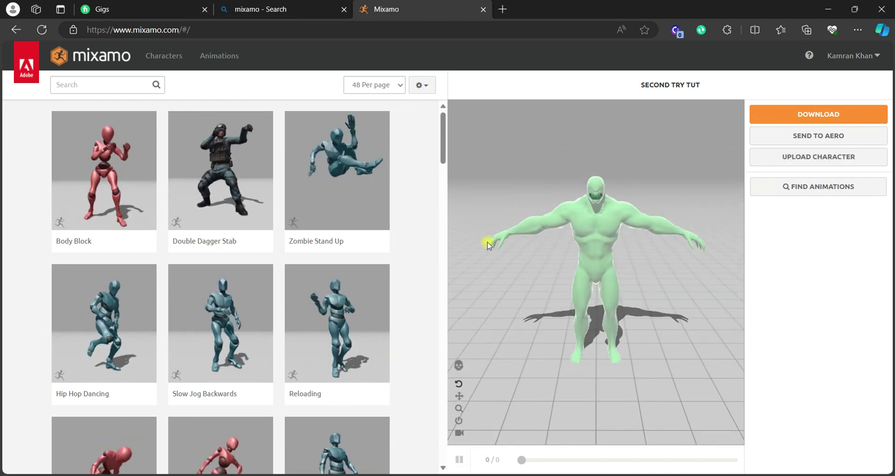
left_click(75, 84)
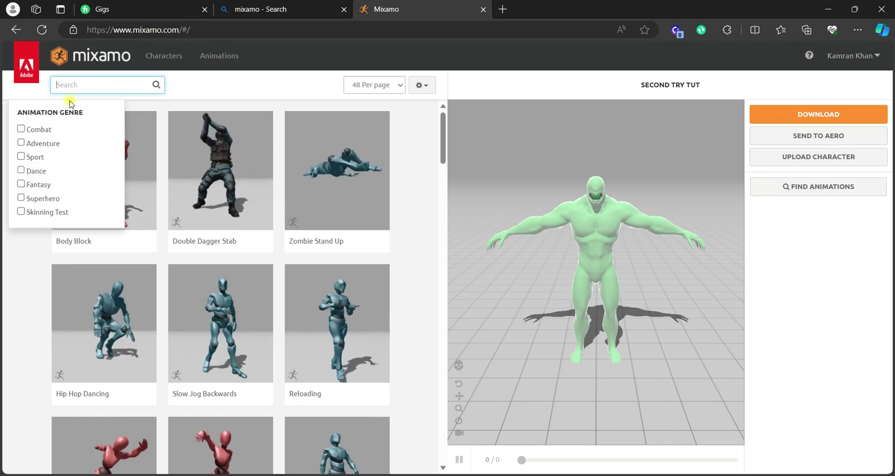
left_click(20, 198)
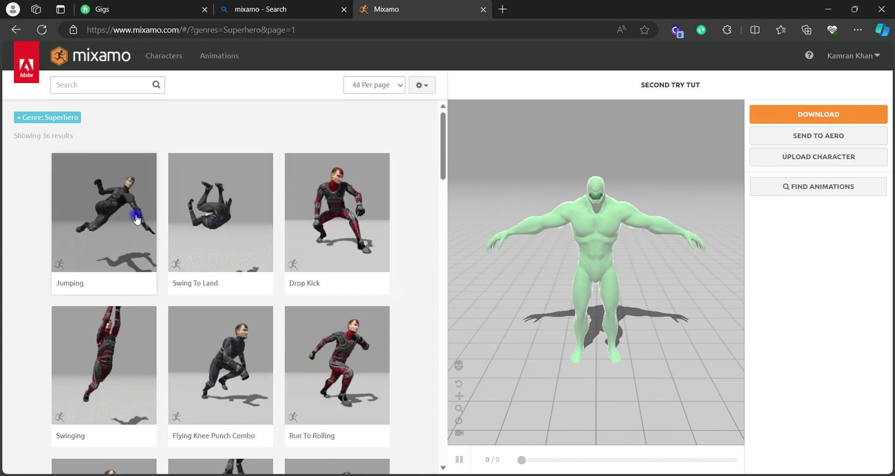
Preview the Jumping and Swing To Land animations on the character and look through the remaining Superhero animations.
left_click(136, 218)
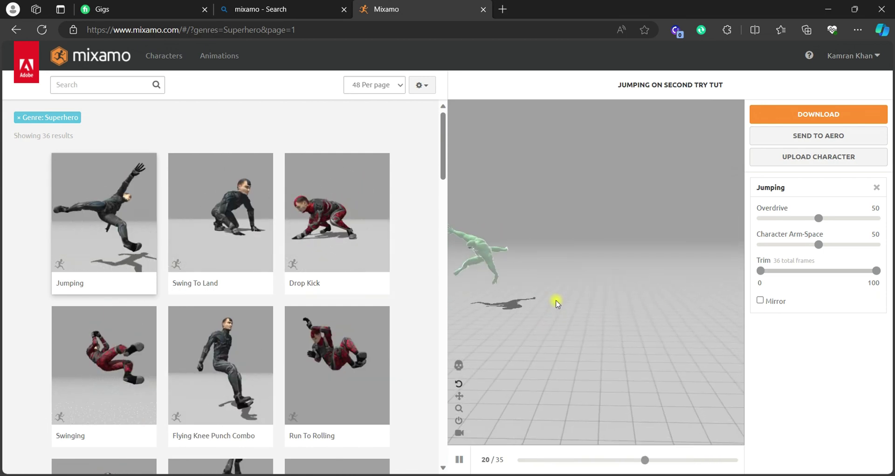
left_click(205, 238)
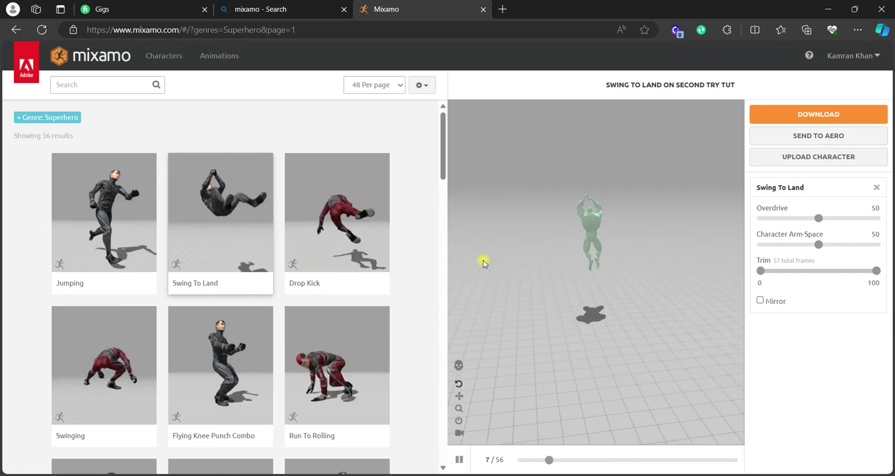
scroll(408, 266, "down", 12)
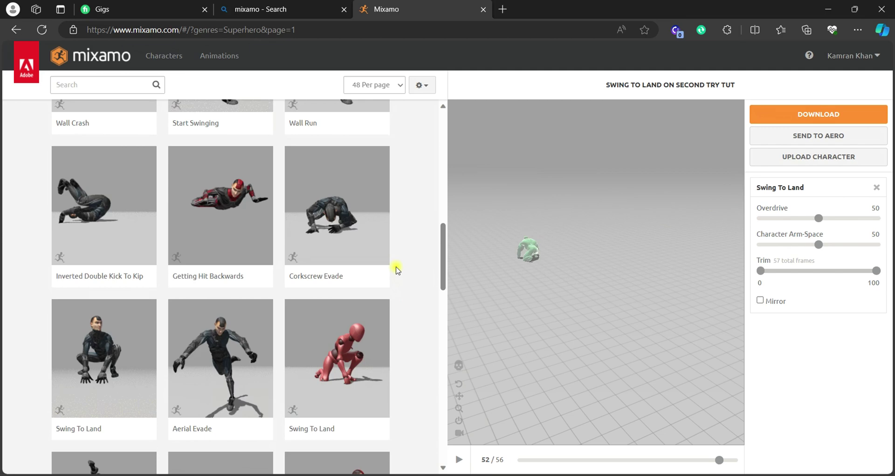
scroll(396, 270, "down", 5)
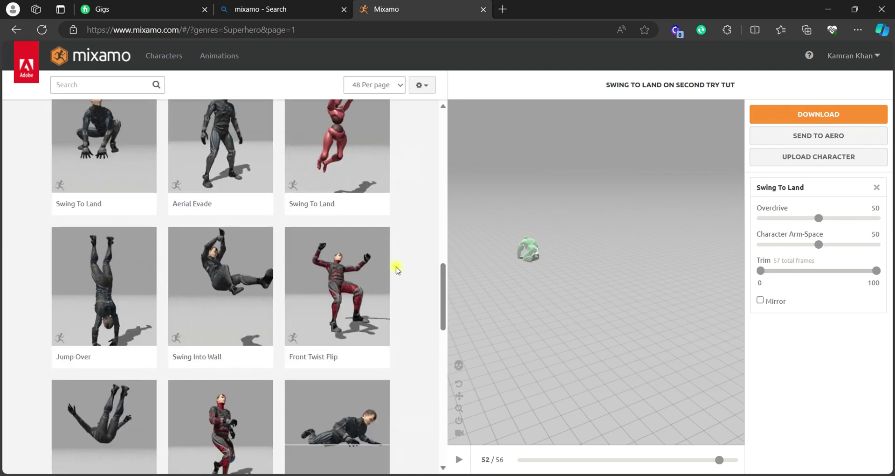
scroll(397, 270, "down", 7)
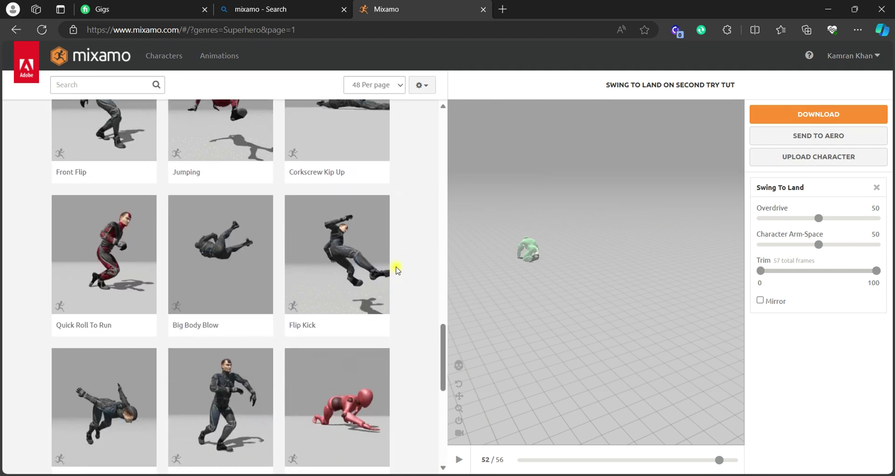
scroll(397, 269, "down", 9)
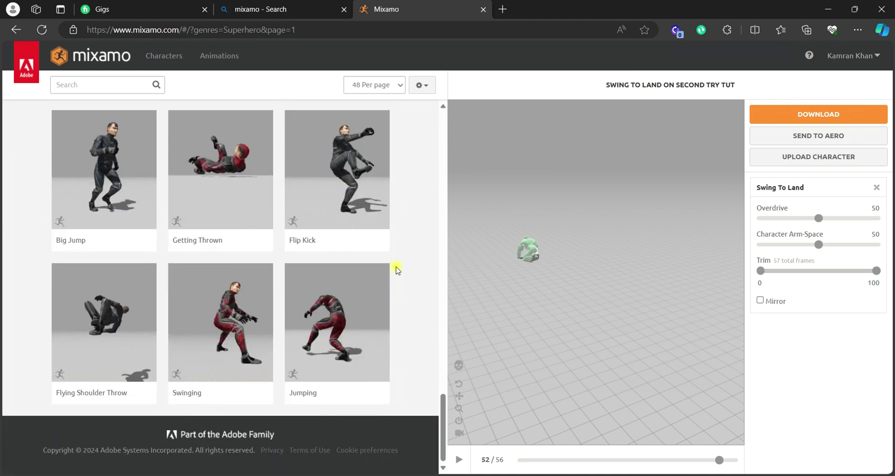
Apply the Aerial Evade animation to the character and download it as FBX Binary with skin at 30 frames per second.
scroll(397, 269, "up", 10)
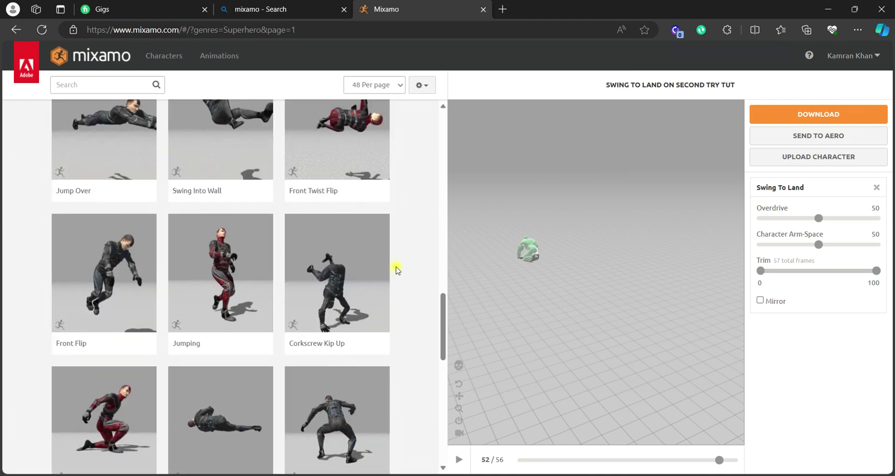
scroll(397, 269, "up", 5)
left_click(222, 181)
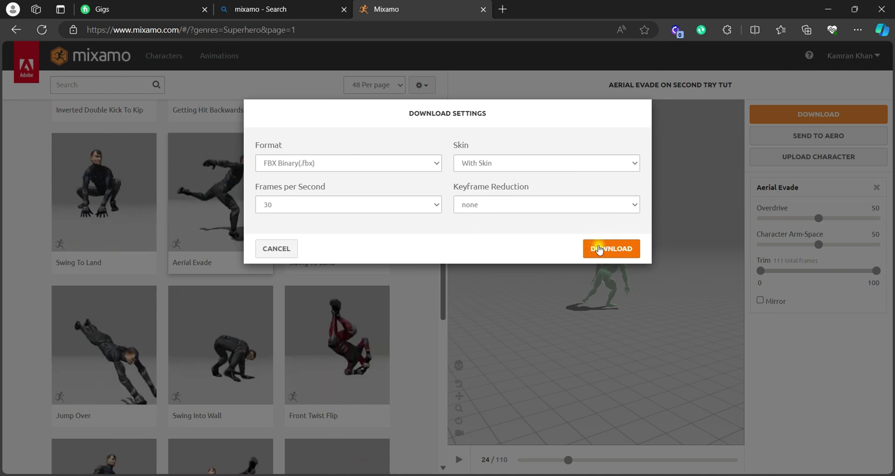
left_click(599, 250)
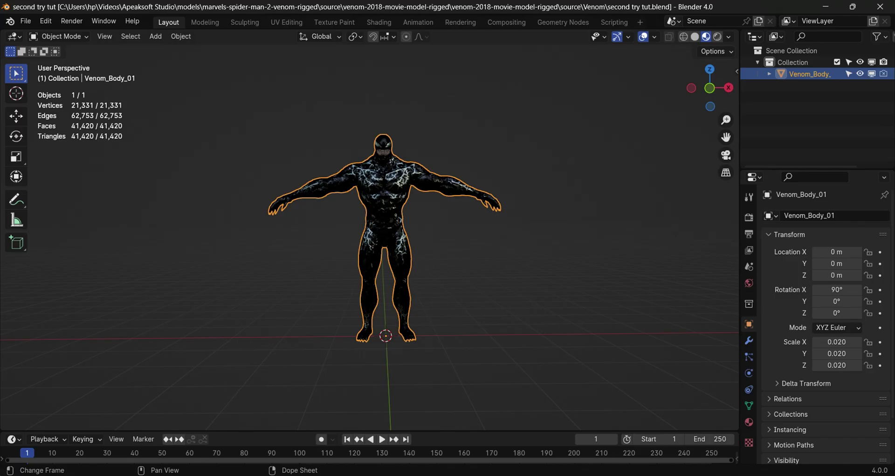
Switch to Blender, hide the original Venom body and import Aerial Evade (1).fbx from the Downloads folder.
left_click_drag(709, 88, 737, 89)
left_click(860, 75)
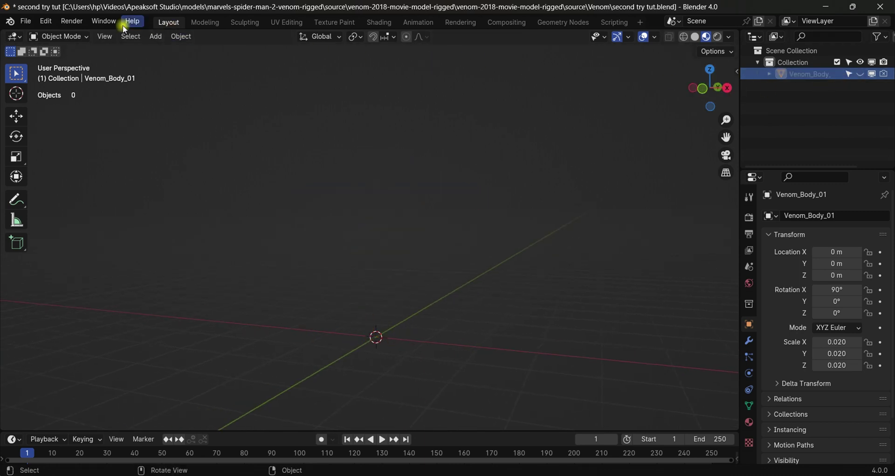
left_click(26, 21)
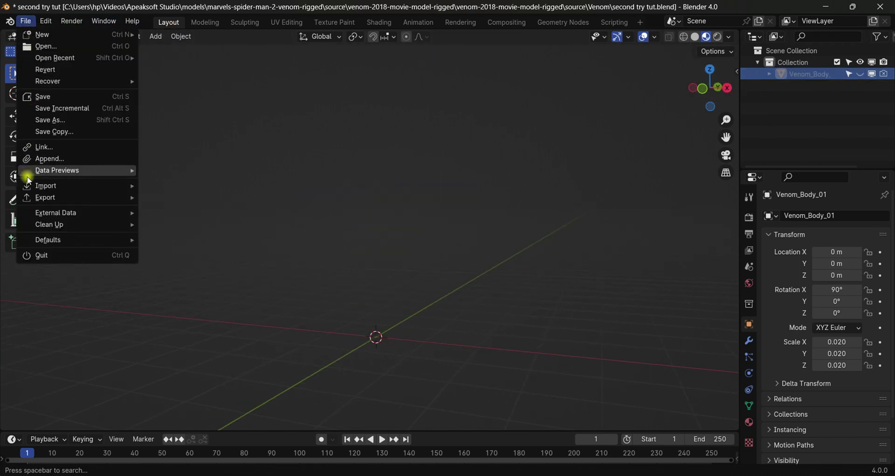
mouse_move(46, 185)
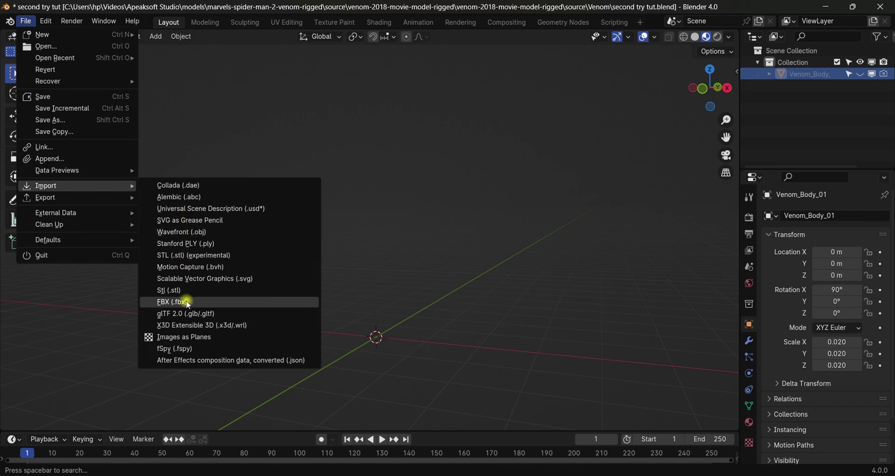
left_click(199, 303)
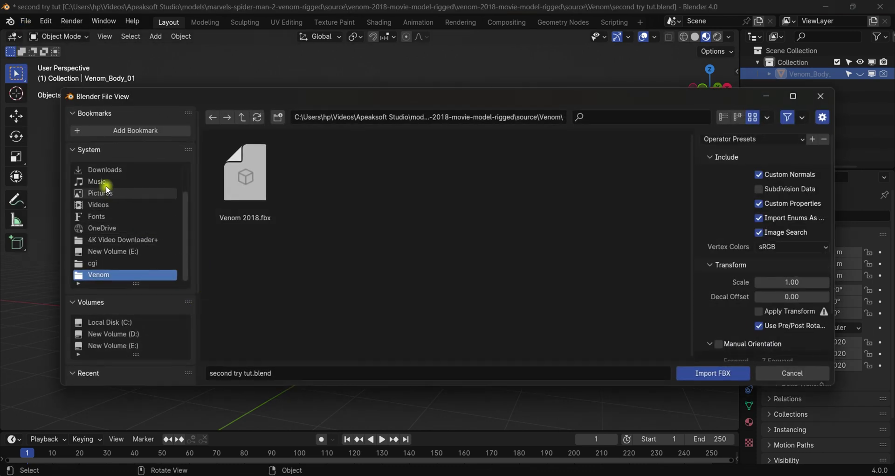
left_click(103, 171)
scroll(426, 177, "down", 3)
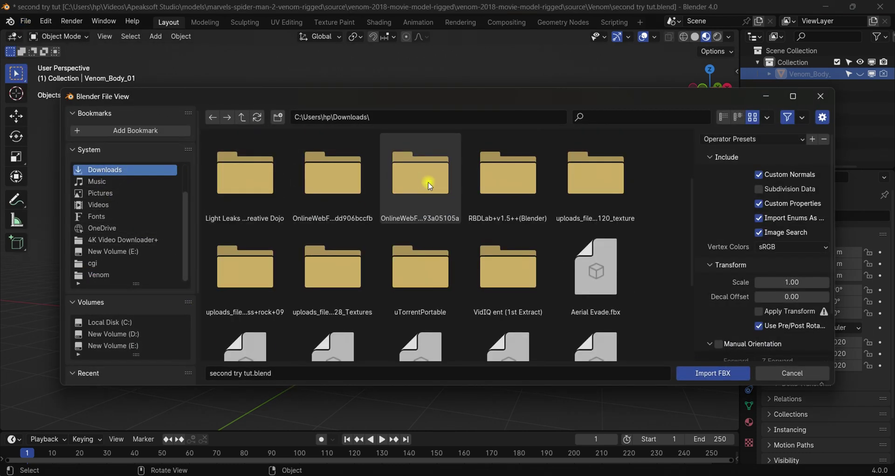
scroll(430, 185, "down", 4)
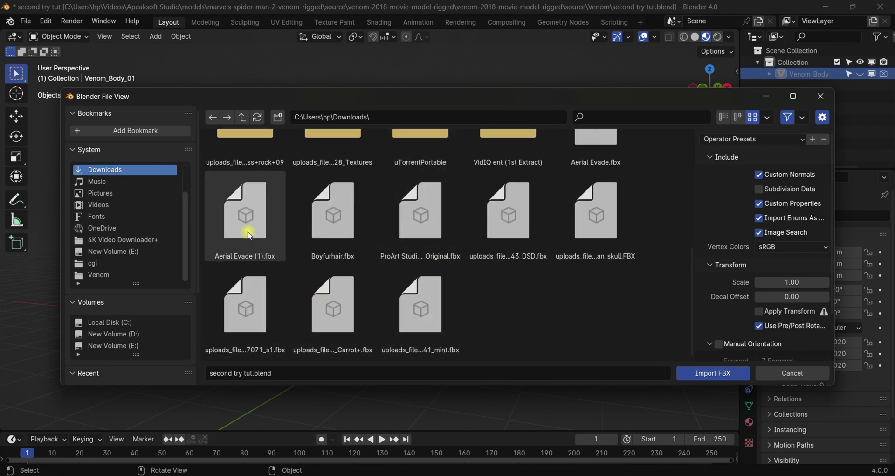
left_click(237, 253)
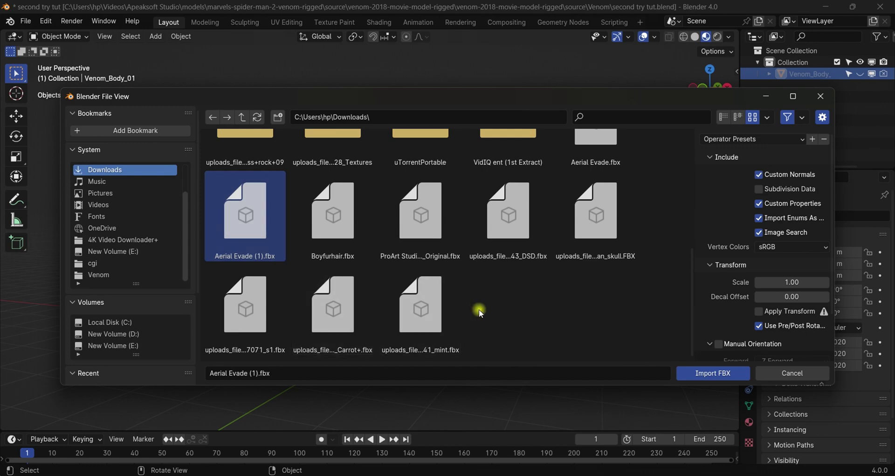
left_click(708, 374)
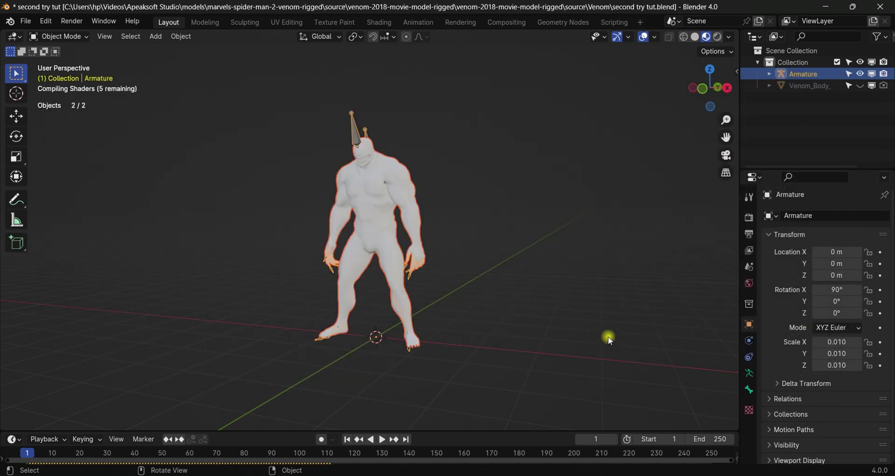
Enlarge the timeline area and play back the imported character's animation.
left_click_drag(707, 98, 594, 387)
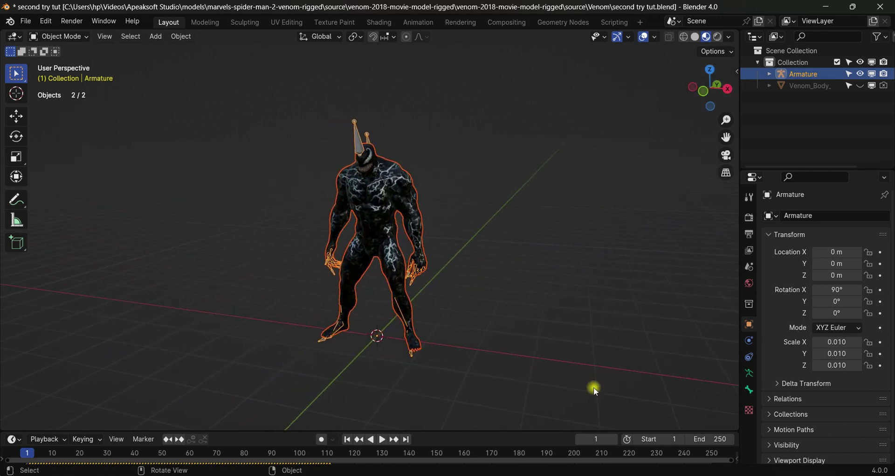
left_click_drag(576, 429, 573, 342)
left_click(410, 256)
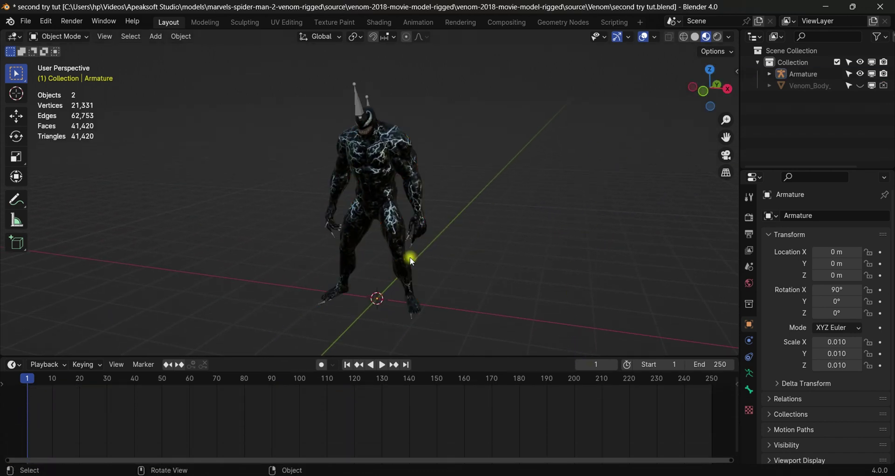
left_click(382, 364)
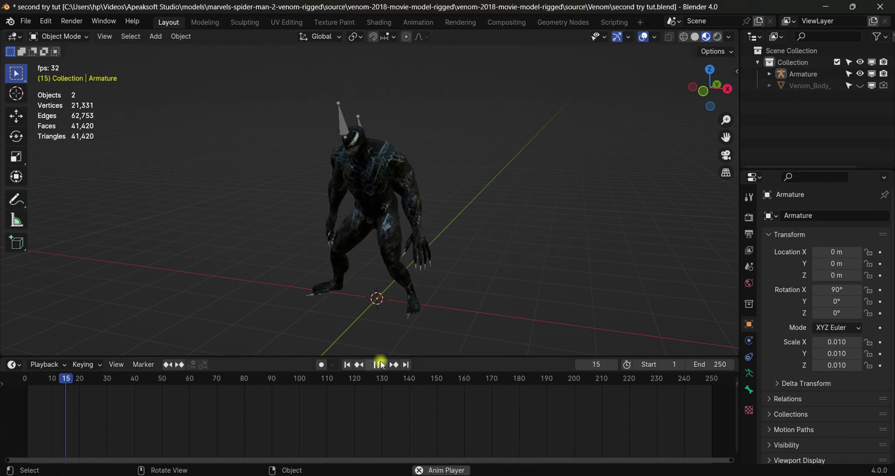
left_click(382, 364)
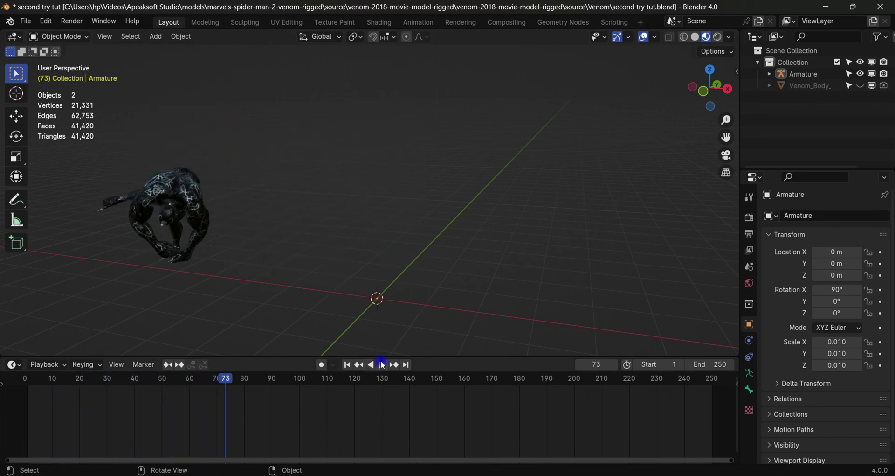
Select the character's armature and scrub the animation to frames 40 and 85 to examine the poses from different sides.
left_click_drag(727, 135, 811, 138)
left_click_drag(709, 88, 233, 313)
left_click_drag(225, 382, 135, 404)
left_click(681, 201)
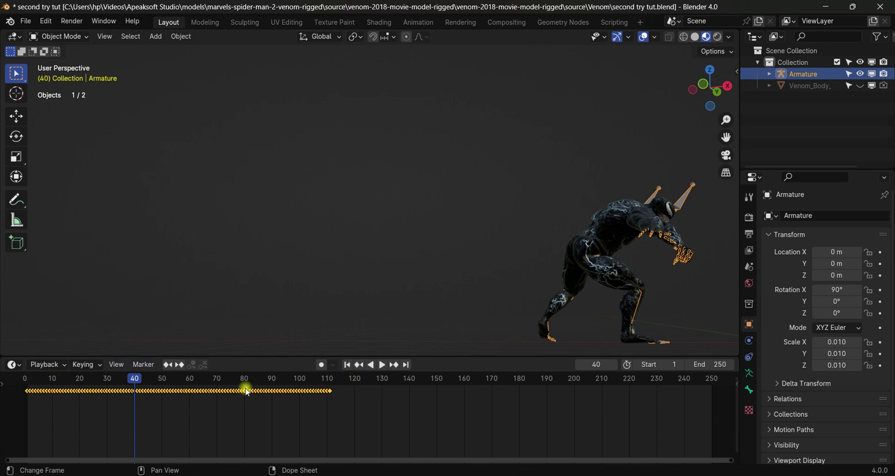
scroll(461, 261, "down", 2)
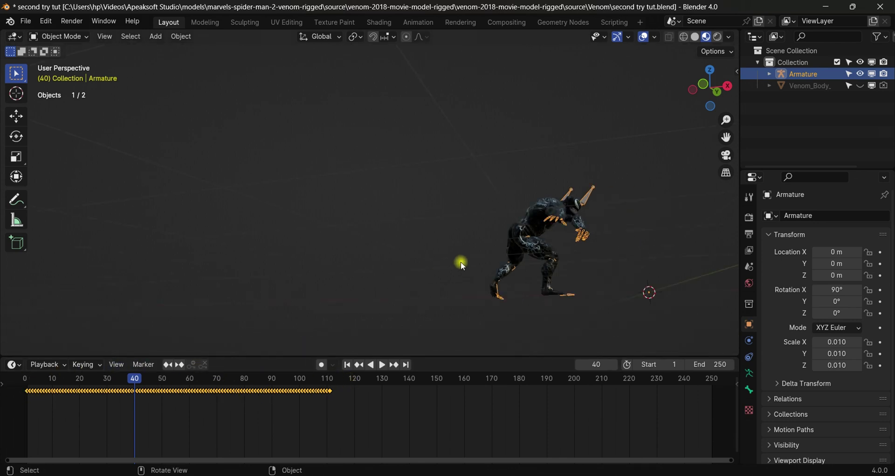
left_click_drag(709, 89, 519, 172)
left_click_drag(154, 374, 252, 392)
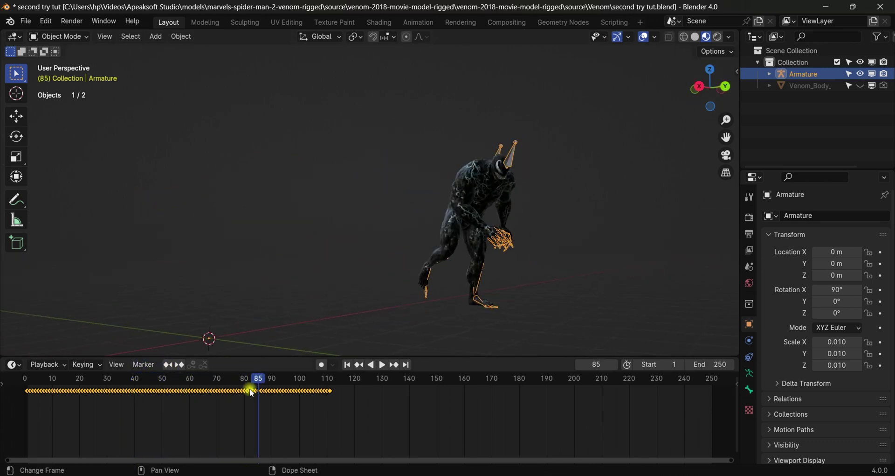
left_click(510, 410)
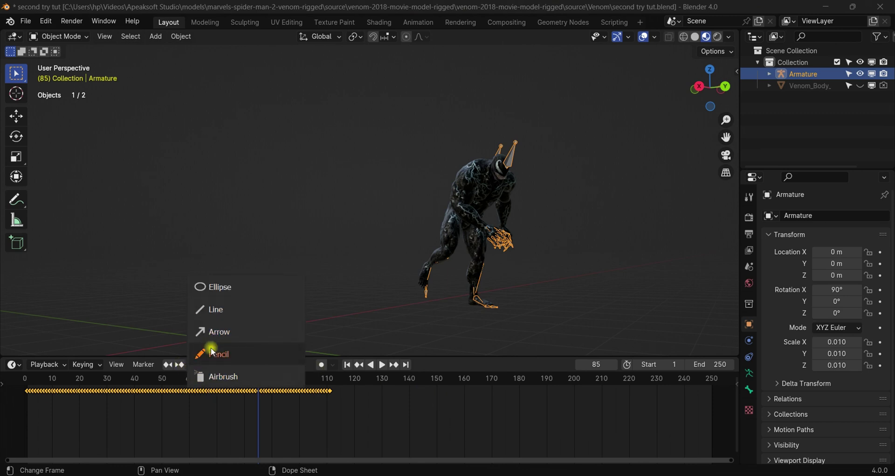
left_click(211, 350)
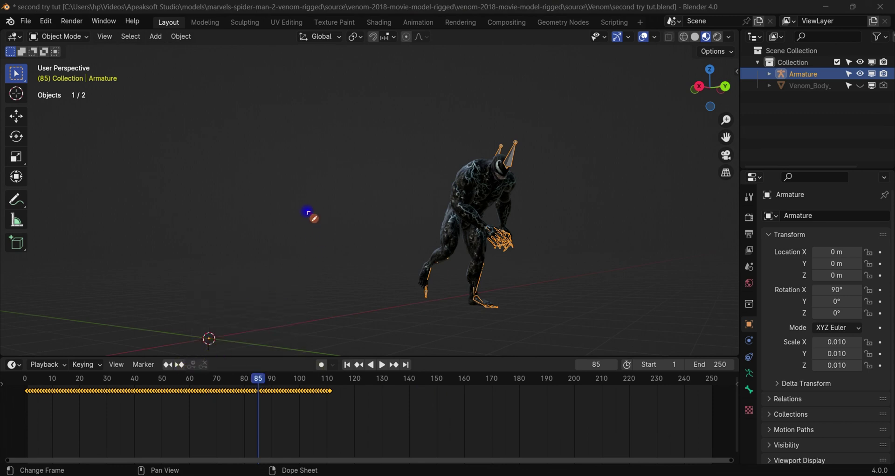